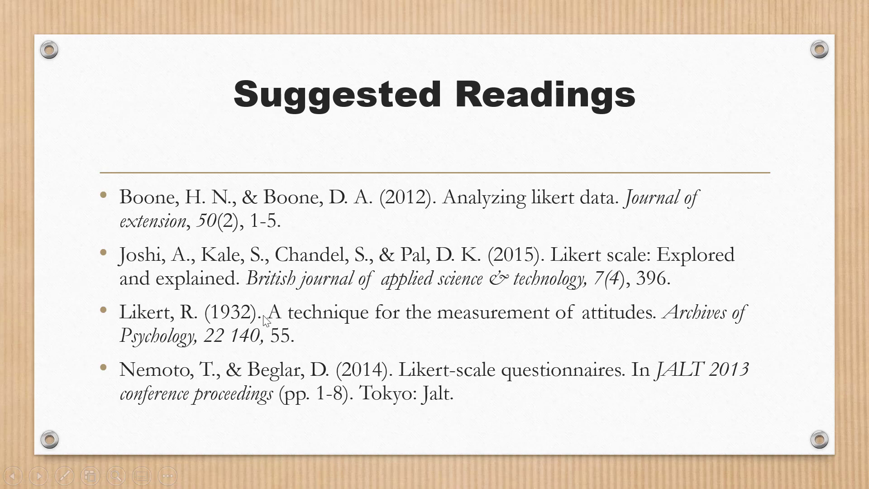
{"action": "key", "text": "Left"}
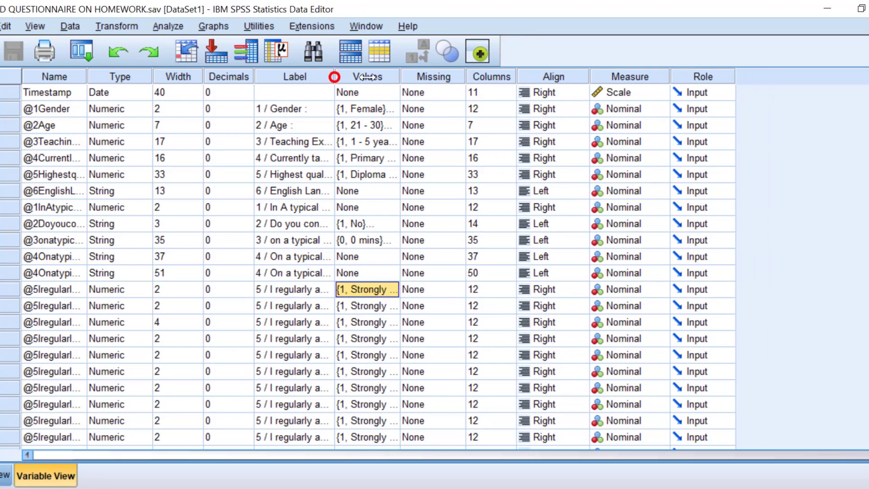
- Widen the Label column and select the labels of all ten question 5 "I regularly assign English homework" items
{"action": "left_click_drag", "start_coordinate": [364, 77], "coordinate": [450, 85]}
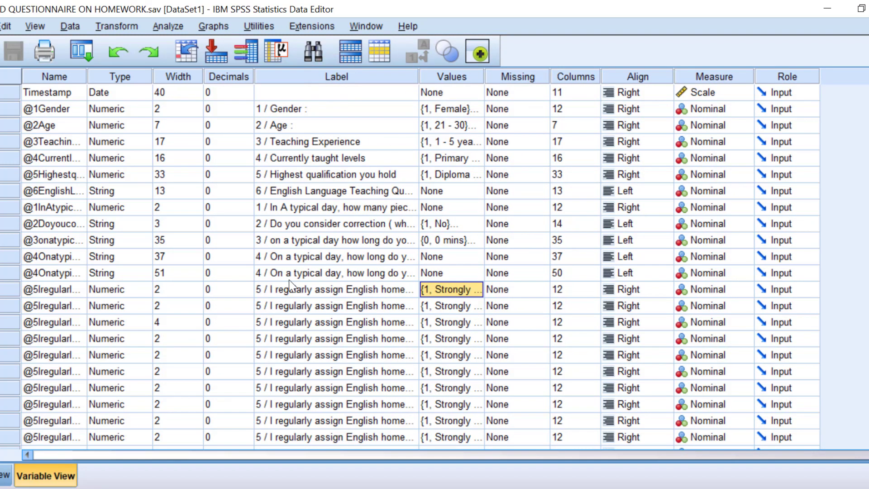
{"action": "left_click", "coordinate": [303, 293]}
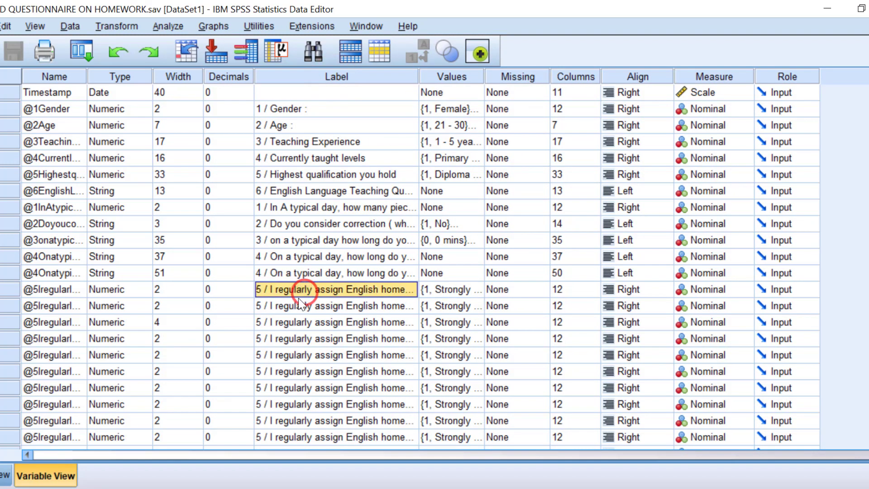
{"action": "scroll", "coordinate": [300, 289], "scroll_direction": "down", "scroll_amount": 4}
{"action": "left_click", "coordinate": [282, 239]}
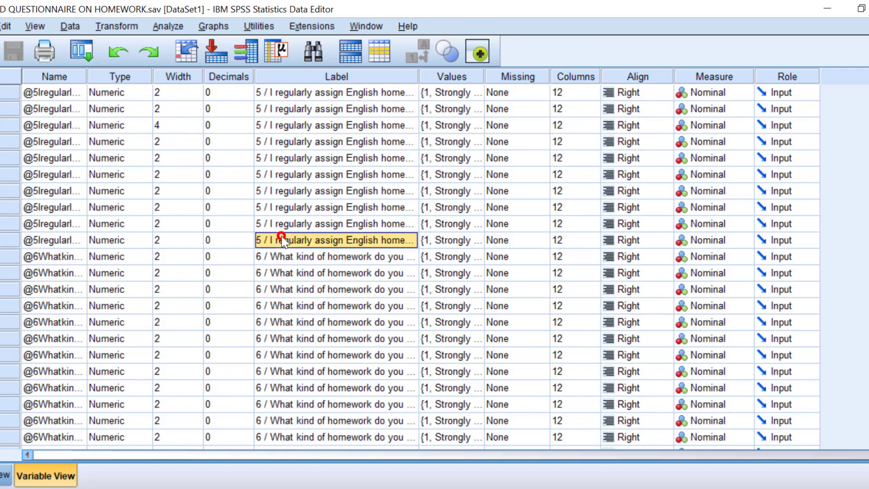
{"action": "scroll", "coordinate": [299, 93], "scroll_direction": "up", "scroll_amount": 1}
{"action": "left_click", "coordinate": [299, 105]}
{"action": "left_click_drag", "start_coordinate": [299, 106], "coordinate": [318, 259]}
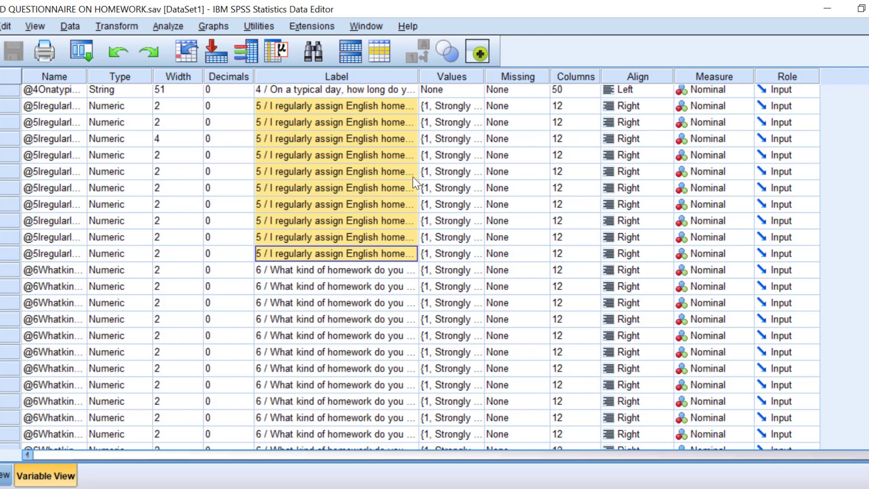
- Compare the question 5 item labels with the "Regular assignment of homework" variable at the end of the variable list
{"action": "scroll", "coordinate": [296, 223], "scroll_direction": "down", "scroll_amount": 10}
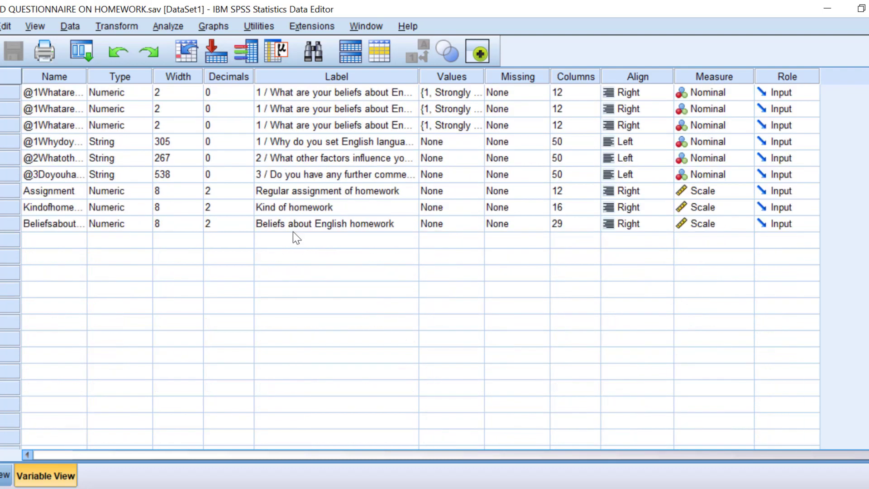
{"action": "left_click", "coordinate": [304, 189]}
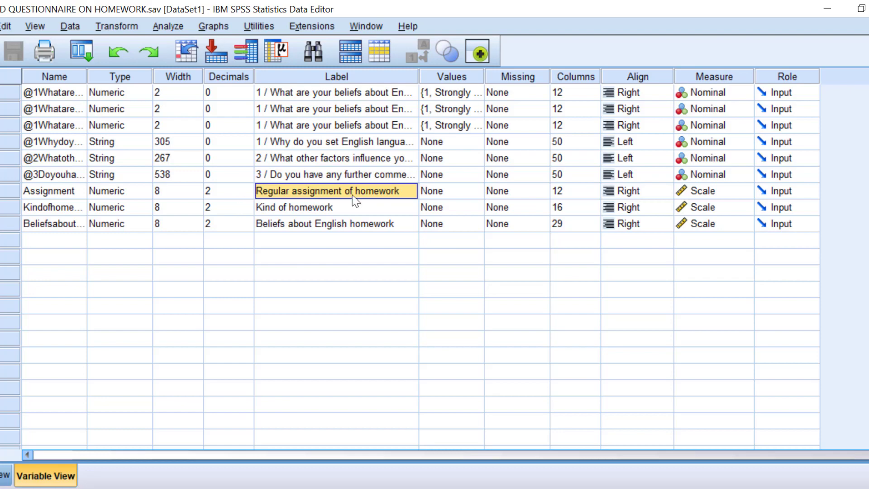
{"action": "scroll", "coordinate": [339, 181], "scroll_direction": "up", "scroll_amount": 10}
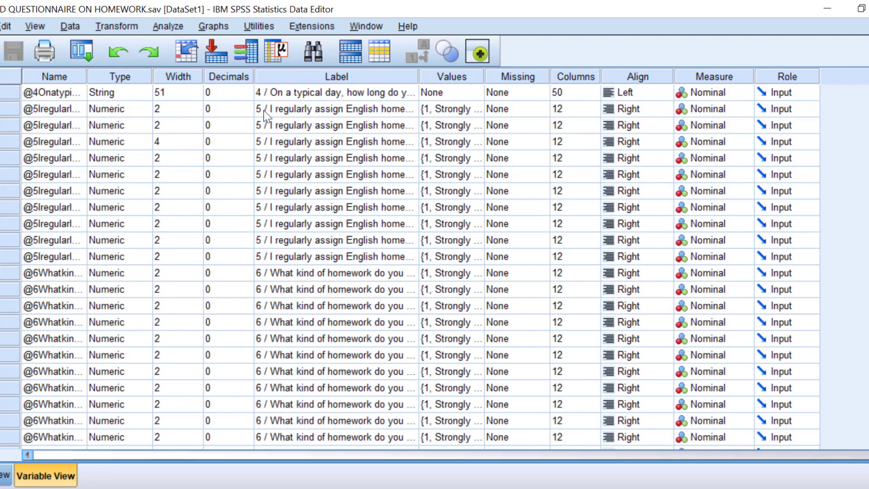
{"action": "scroll", "coordinate": [354, 281], "scroll_direction": "down", "scroll_amount": 10}
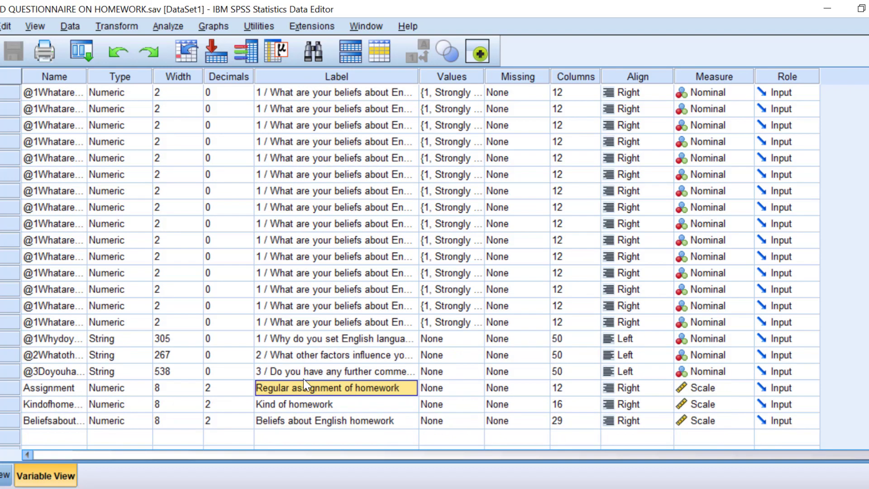
{"action": "scroll", "coordinate": [358, 387], "scroll_direction": "up", "scroll_amount": 10}
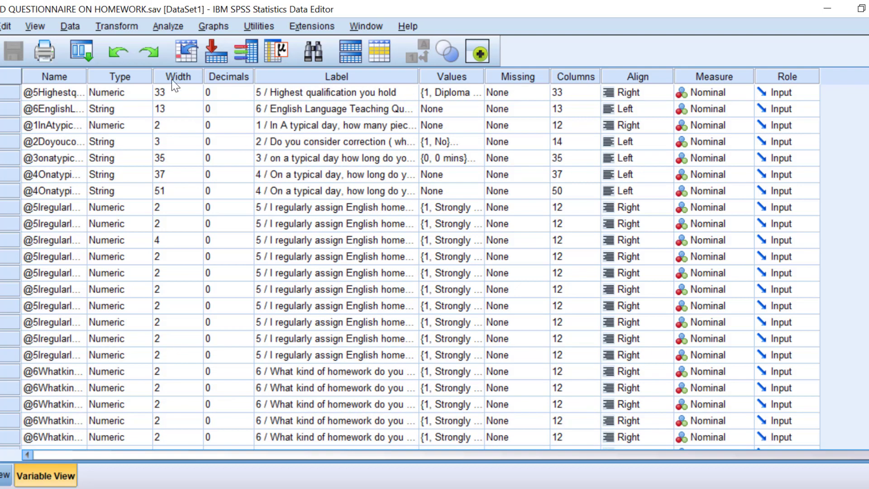
{"action": "left_click", "coordinate": [167, 27]}
{"action": "mouse_move", "coordinate": [197, 63]}
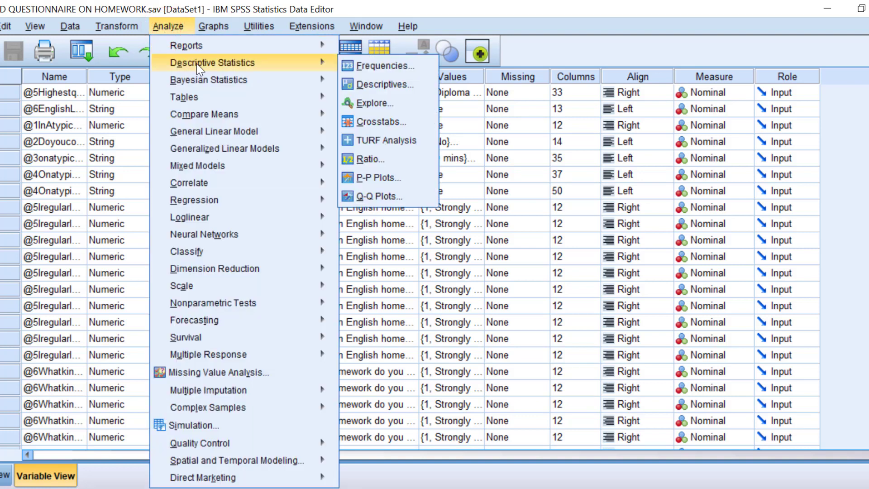
{"action": "left_click", "coordinate": [355, 15]}
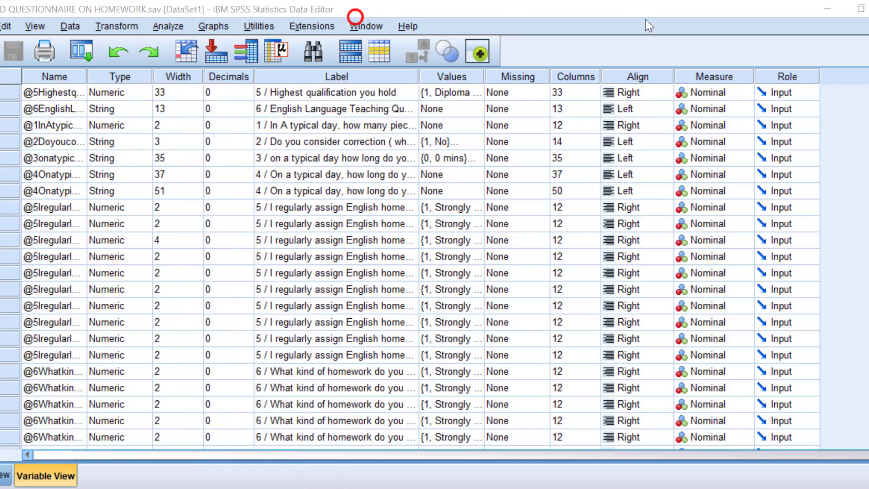
- Open the Descriptives procedure for the questionnaire dataset
{"action": "left_click", "coordinate": [168, 26]}
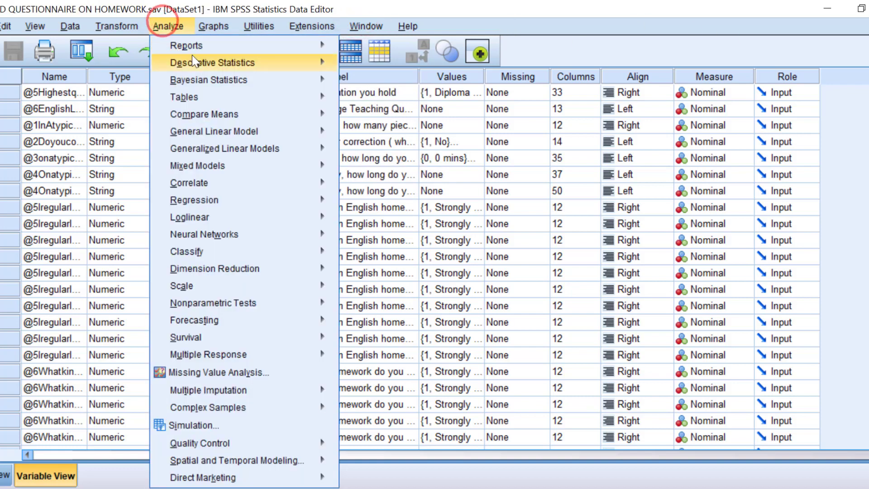
{"action": "mouse_move", "coordinate": [196, 62]}
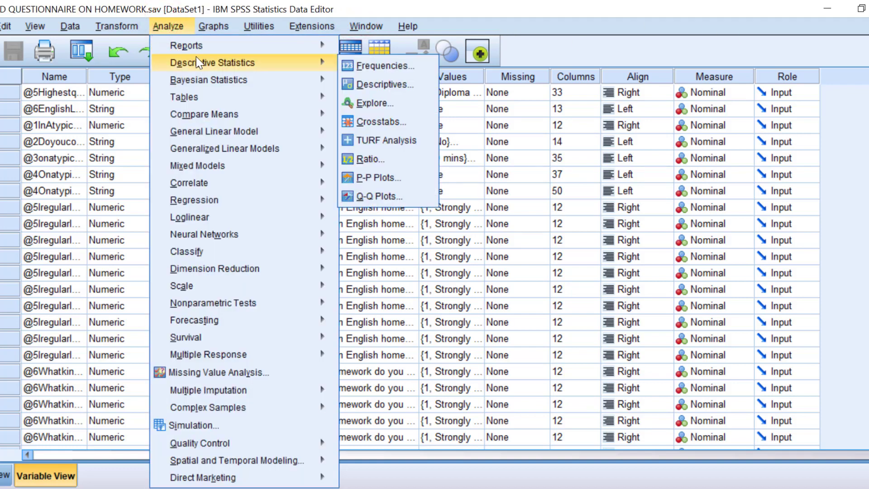
{"action": "left_click", "coordinate": [372, 85]}
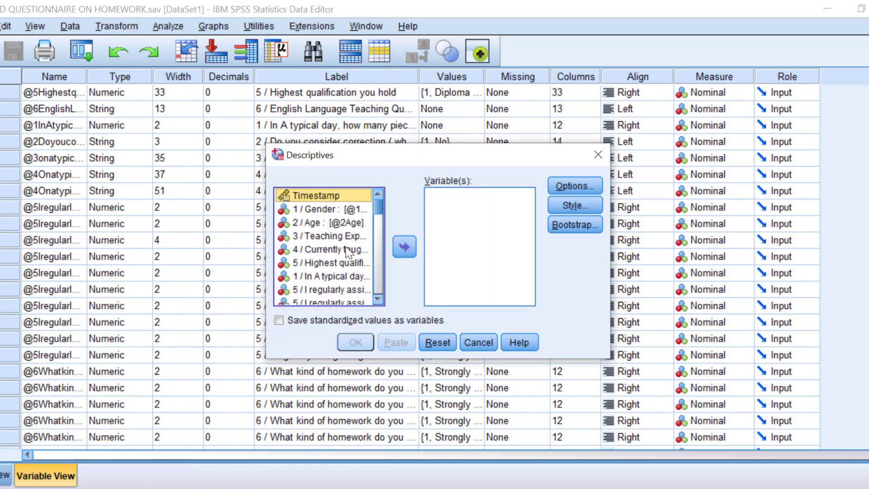
- Add all ten question 5 "I regularly assign English homework" items to the variables for analysis, leaving out the "In A typical day" item
{"action": "left_click_drag", "start_coordinate": [380, 207], "coordinate": [379, 214]}
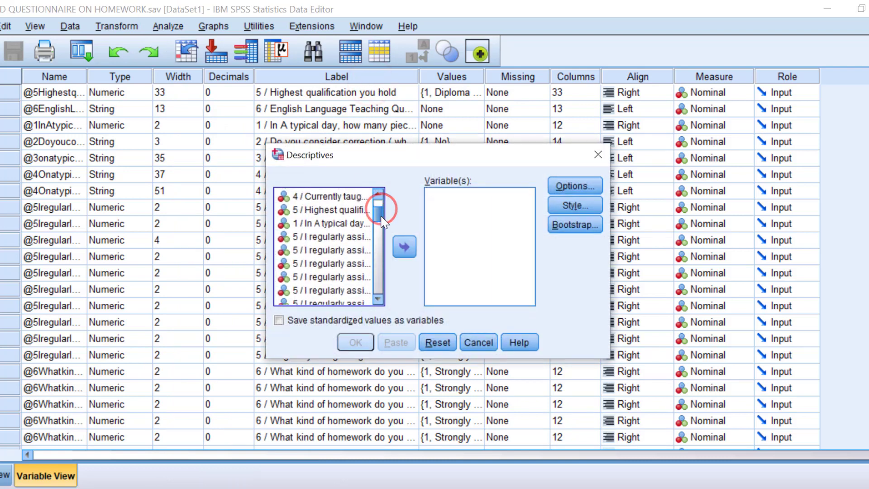
{"action": "left_click", "coordinate": [335, 224]}
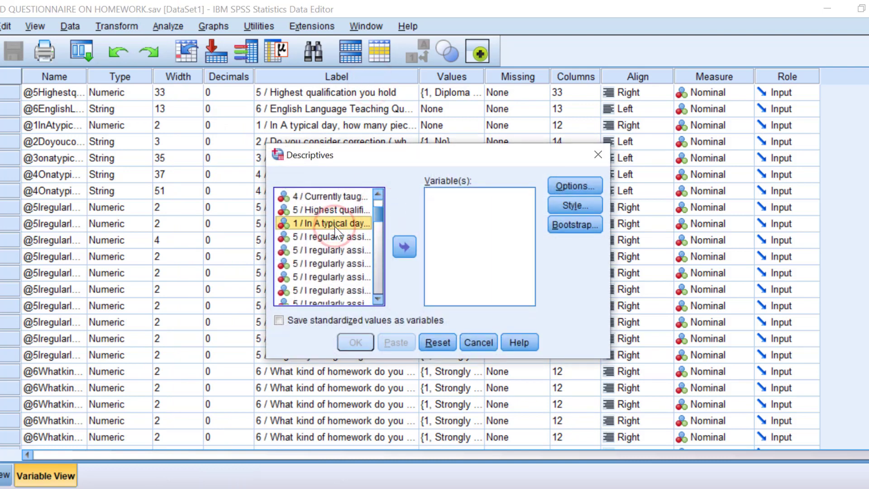
{"action": "left_click_drag", "start_coordinate": [310, 238], "coordinate": [311, 250]}
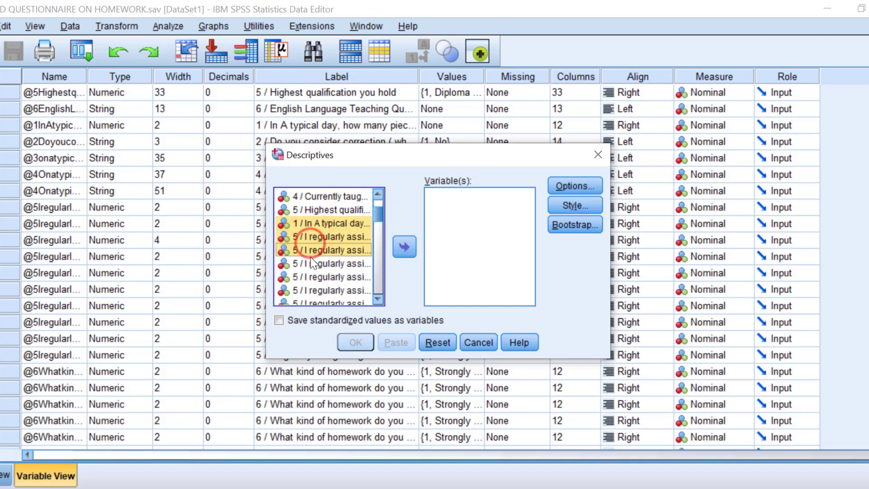
{"action": "left_click", "coordinate": [321, 222], "text": "ctrl"}
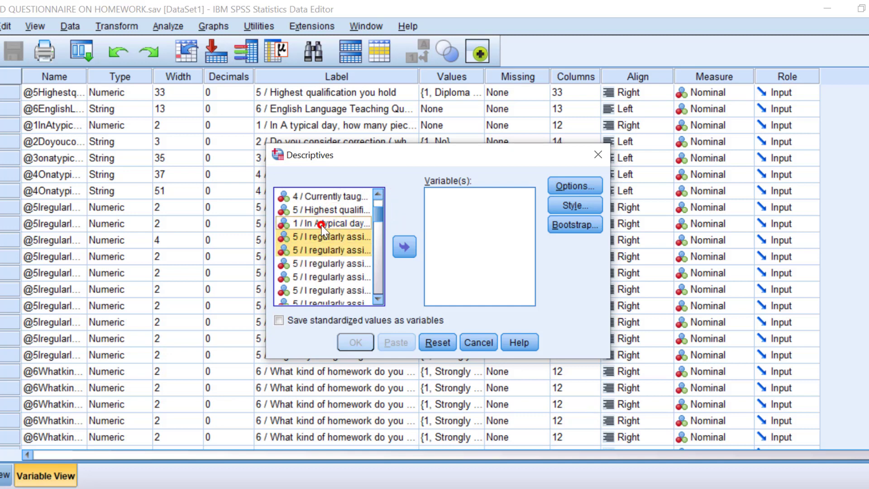
{"action": "left_click", "coordinate": [317, 264], "text": "ctrl"}
{"action": "left_click", "coordinate": [314, 277], "text": "ctrl"}
{"action": "left_click", "coordinate": [314, 290], "text": "ctrl"}
{"action": "left_click", "coordinate": [319, 303], "text": "ctrl"}
{"action": "left_click_drag", "start_coordinate": [379, 216], "coordinate": [379, 233]}
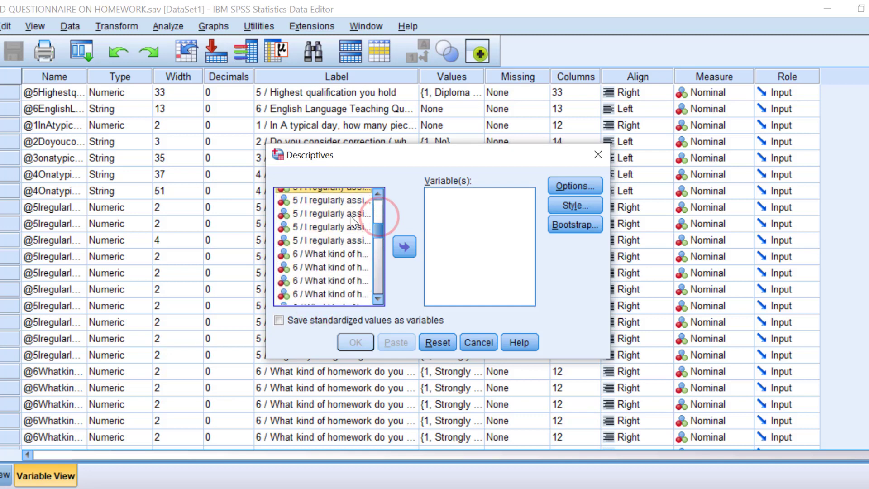
{"action": "left_click", "coordinate": [319, 200], "text": "ctrl"}
{"action": "left_click", "coordinate": [319, 213], "text": "ctrl"}
{"action": "left_click", "coordinate": [320, 227], "text": "ctrl"}
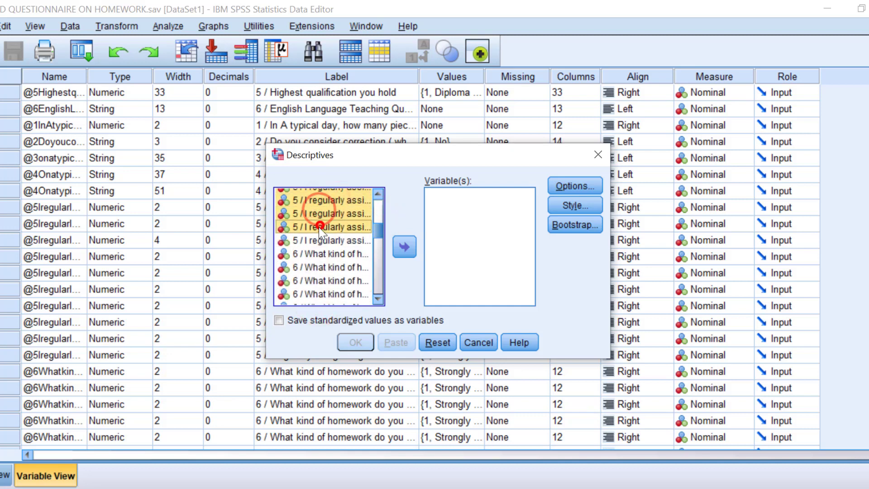
{"action": "left_click", "coordinate": [319, 240], "text": "ctrl"}
{"action": "left_click", "coordinate": [404, 247]}
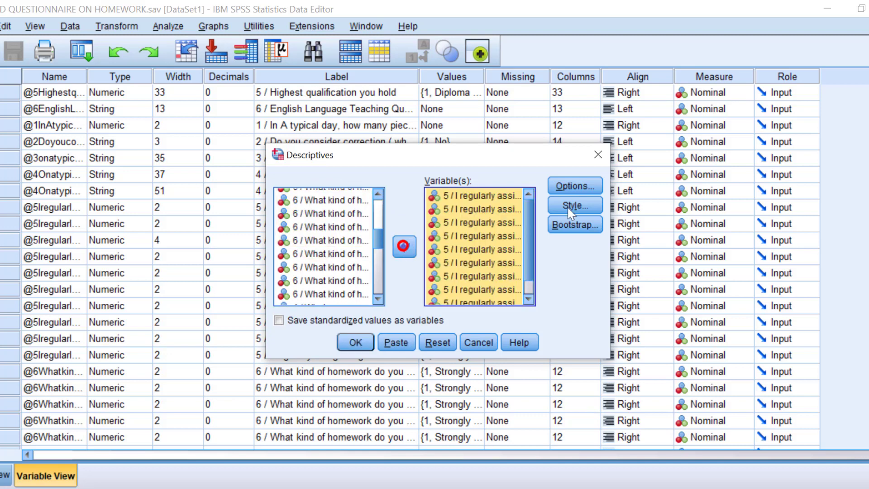
- Set the descriptives to report mean, sum, standard deviation and range, without minimum and maximum
{"action": "left_click", "coordinate": [574, 185]}
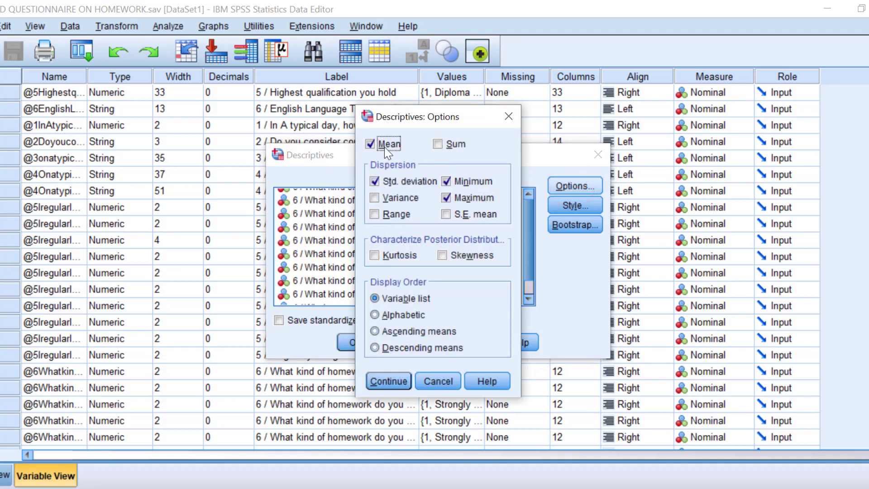
{"action": "left_click", "coordinate": [438, 144]}
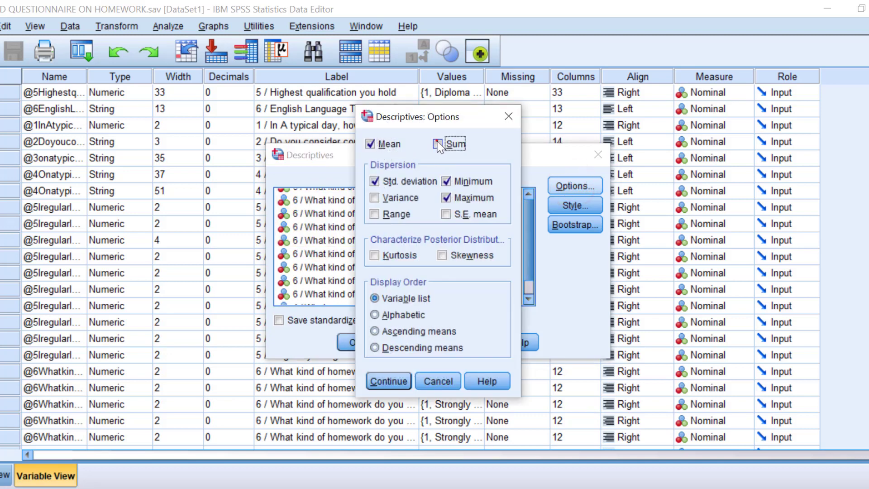
{"action": "left_click", "coordinate": [446, 181]}
{"action": "left_click", "coordinate": [446, 198]}
{"action": "left_click", "coordinate": [374, 215]}
{"action": "left_click", "coordinate": [392, 378]}
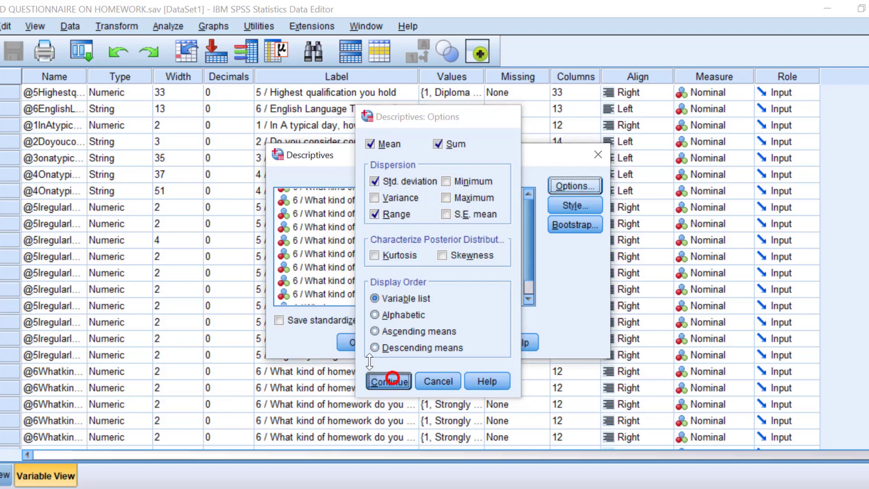
- Run the descriptives analysis and look over the first question 5 items in the Descriptive Statistics table
{"action": "left_click", "coordinate": [360, 340]}
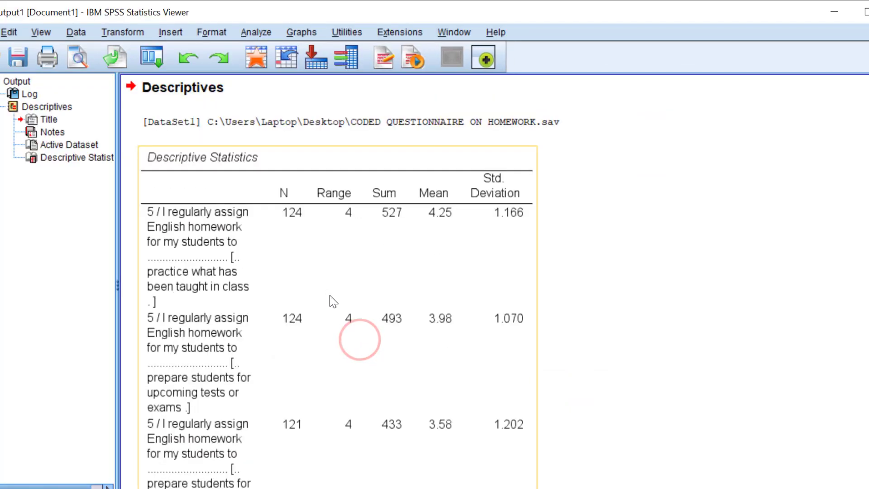
{"action": "scroll", "coordinate": [359, 172], "scroll_direction": "down", "scroll_amount": 3}
{"action": "scroll", "coordinate": [353, 170], "scroll_direction": "up", "scroll_amount": 3}
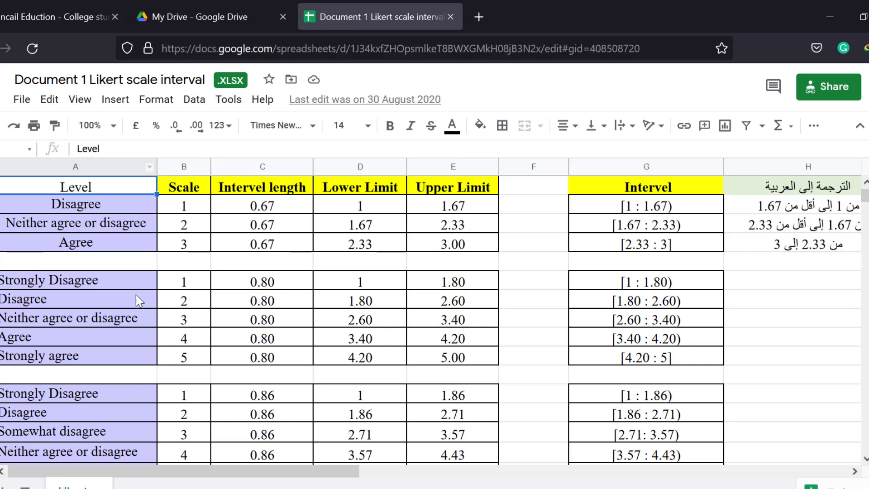
- Examine the 3-, 5- and 7-point Likert scale intervals in the "Document 1 Likert scale interval" sheet in Google Sheets
{"action": "scroll", "coordinate": [150, 317], "scroll_direction": "down", "scroll_amount": 2}
{"action": "scroll", "coordinate": [186, 417], "scroll_direction": "down", "scroll_amount": 2}
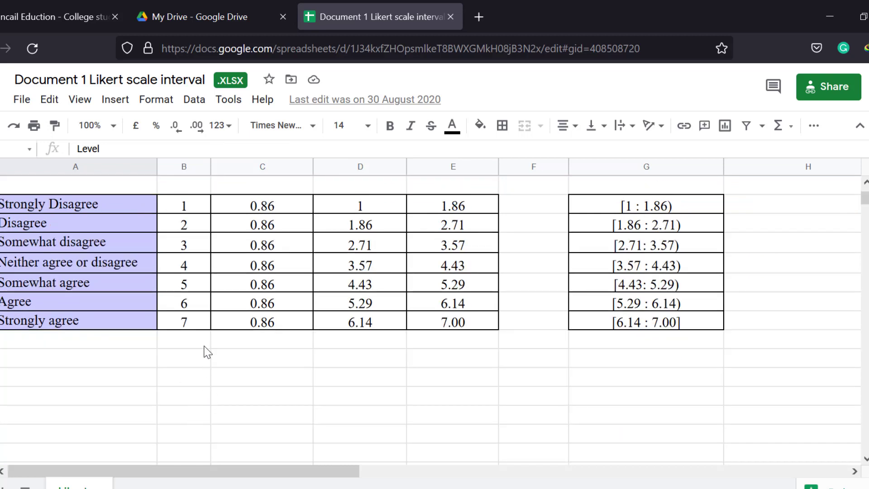
{"action": "scroll", "coordinate": [217, 296], "scroll_direction": "up", "scroll_amount": 4}
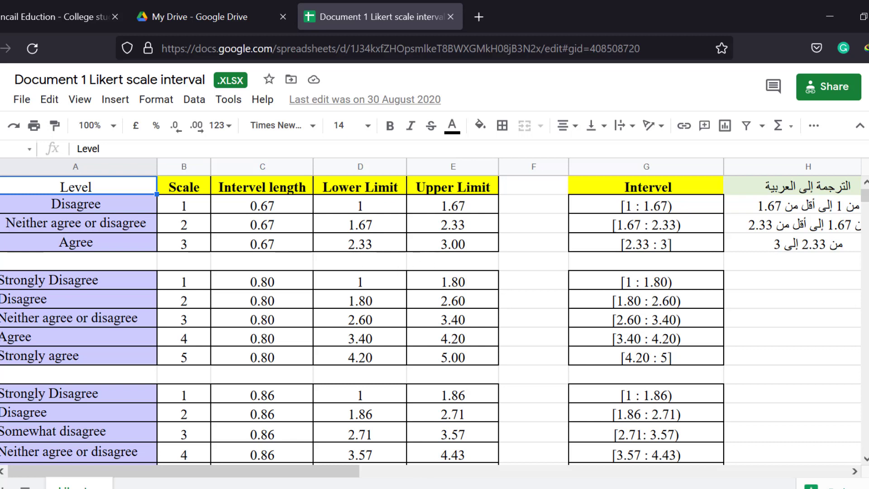
- Switch back to the SPSS output and examine the Descriptive Statistics table down to its last row
{"action": "left_click", "coordinate": [503, 453]}
{"action": "scroll", "coordinate": [446, 240], "scroll_direction": "down", "scroll_amount": 12}
{"action": "scroll", "coordinate": [442, 335], "scroll_direction": "down", "scroll_amount": 12}
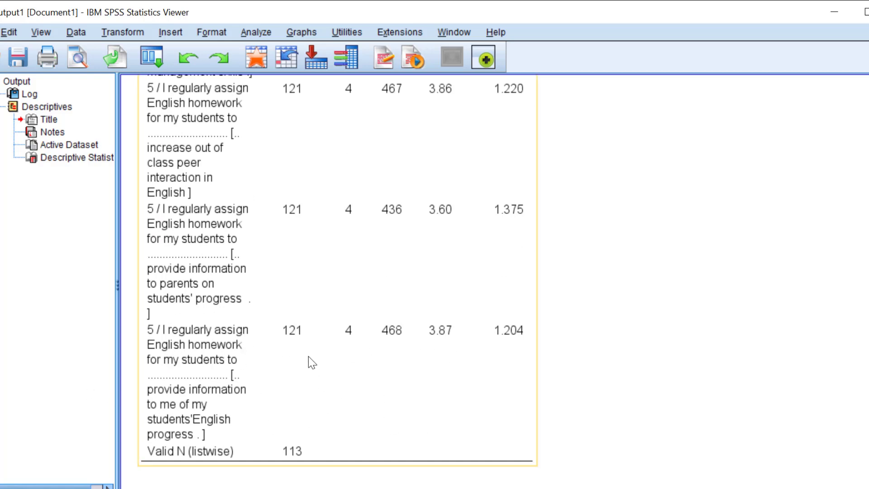
- Return to the SPSS Data Editor, open Compute Variable and choose the Statistical function group
{"action": "left_click", "coordinate": [405, 487]}
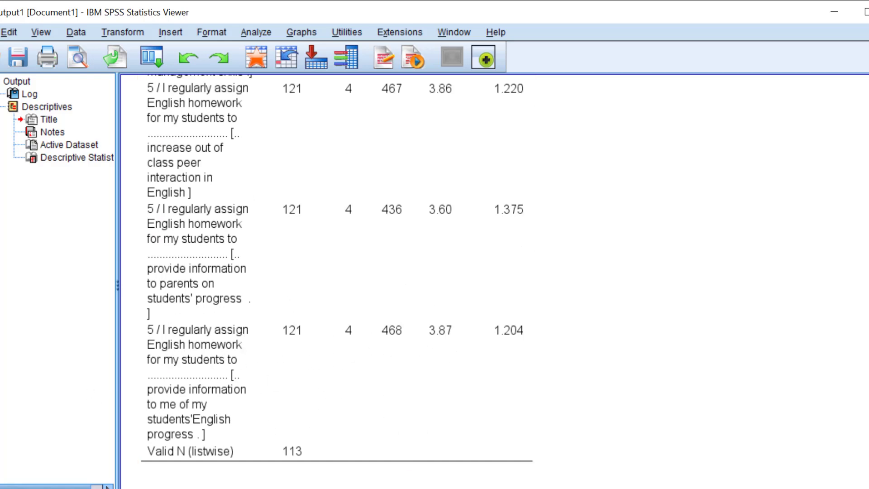
{"action": "left_click", "coordinate": [576, 479]}
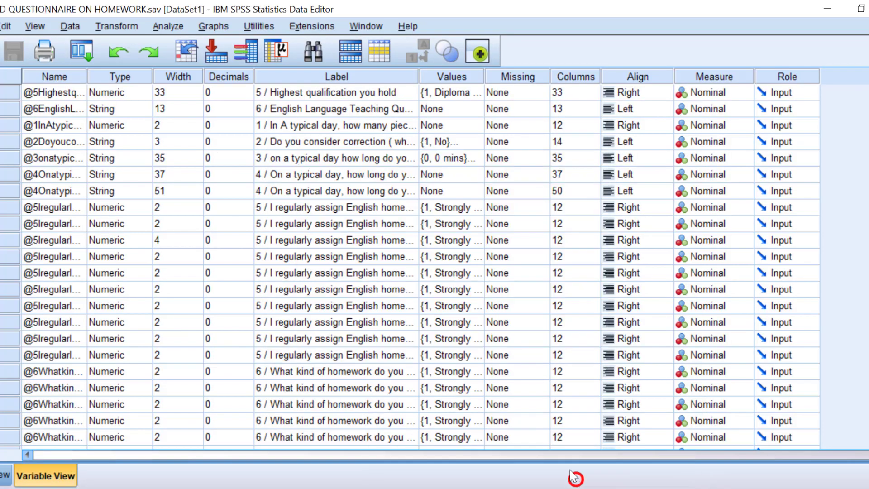
{"action": "left_click", "coordinate": [121, 27]}
{"action": "left_click", "coordinate": [135, 47]}
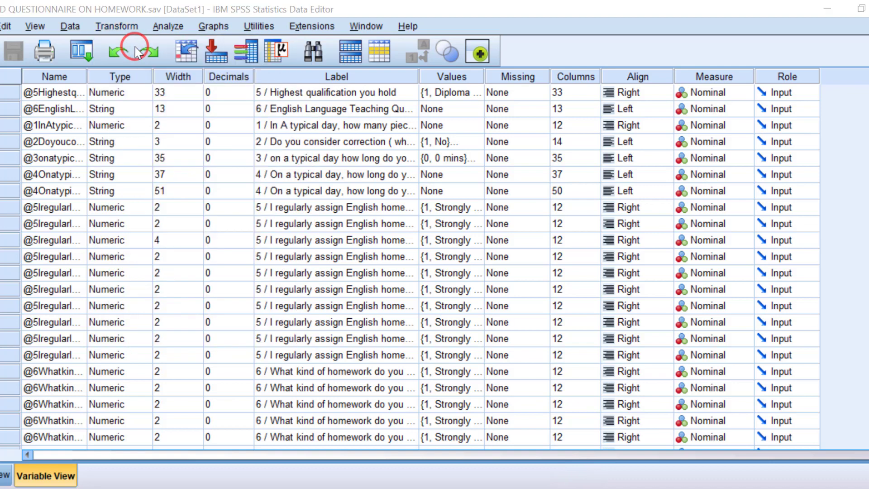
{"action": "left_click", "coordinate": [615, 238]}
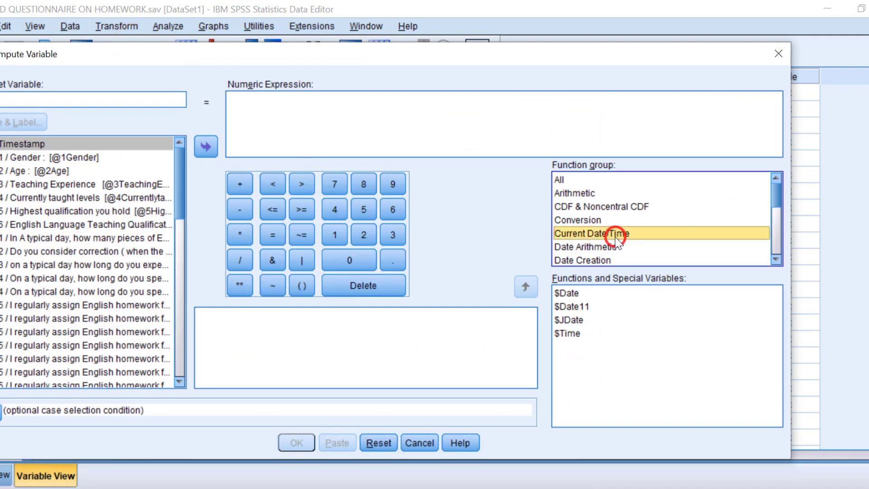
{"action": "key", "text": "s"}
{"action": "key", "text": "s"}
{"action": "key", "text": "s"}
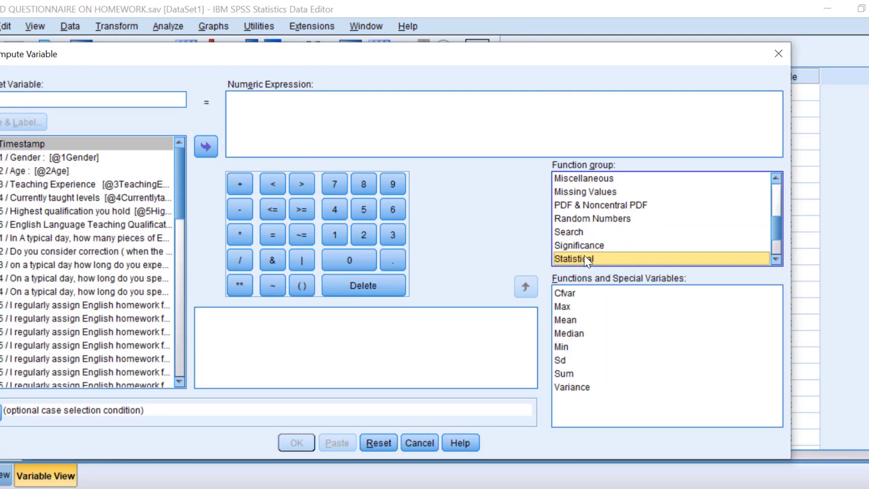
- Build a MEAN expression from the first two "I regularly assign English homework" items and close Compute Variable without running it
{"action": "left_click", "coordinate": [566, 320]}
{"action": "left_click", "coordinate": [526, 286]}
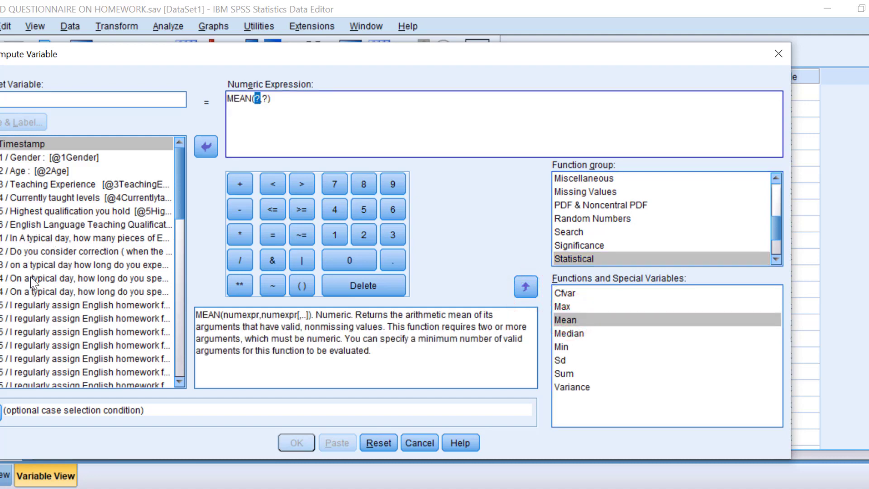
{"action": "left_click_drag", "start_coordinate": [181, 206], "coordinate": [177, 237]}
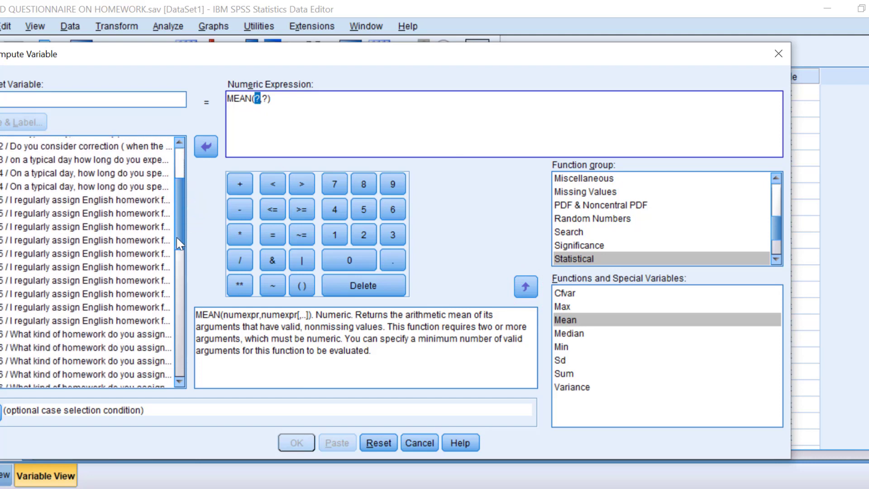
{"action": "left_click", "coordinate": [35, 200]}
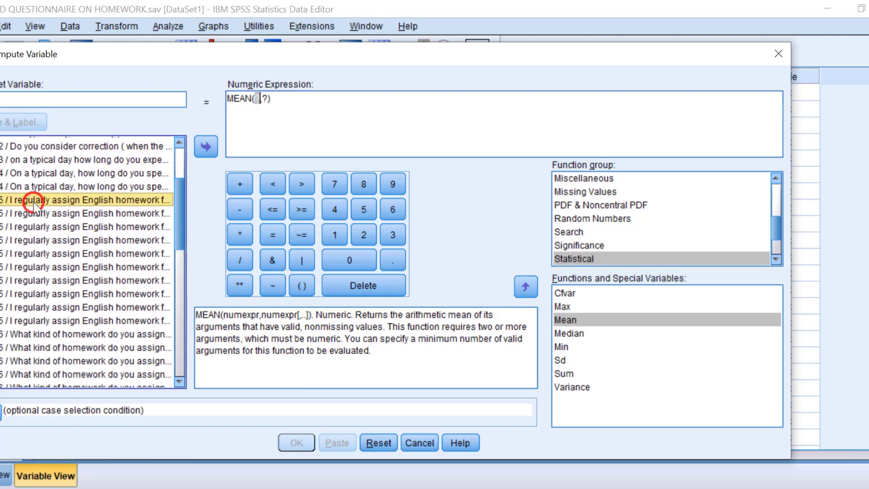
{"action": "left_click", "coordinate": [206, 148]}
{"action": "double_click", "coordinate": [480, 99]}
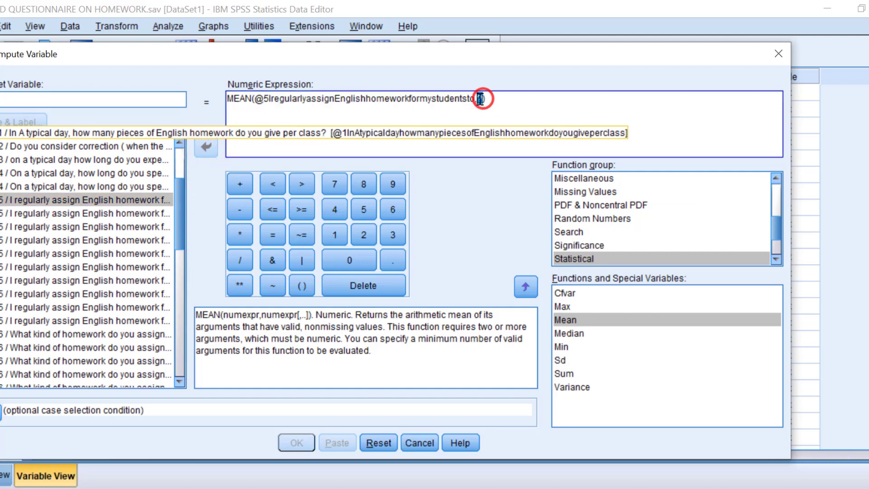
{"action": "left_click", "coordinate": [90, 215]}
{"action": "left_click", "coordinate": [206, 145]}
{"action": "left_click", "coordinate": [63, 101]}
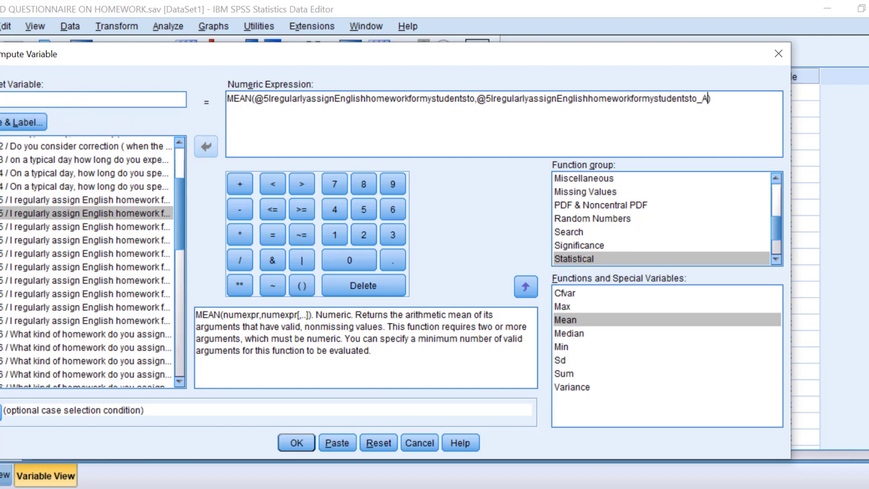
{"action": "left_click_drag", "start_coordinate": [532, 60], "coordinate": [256, 82]}
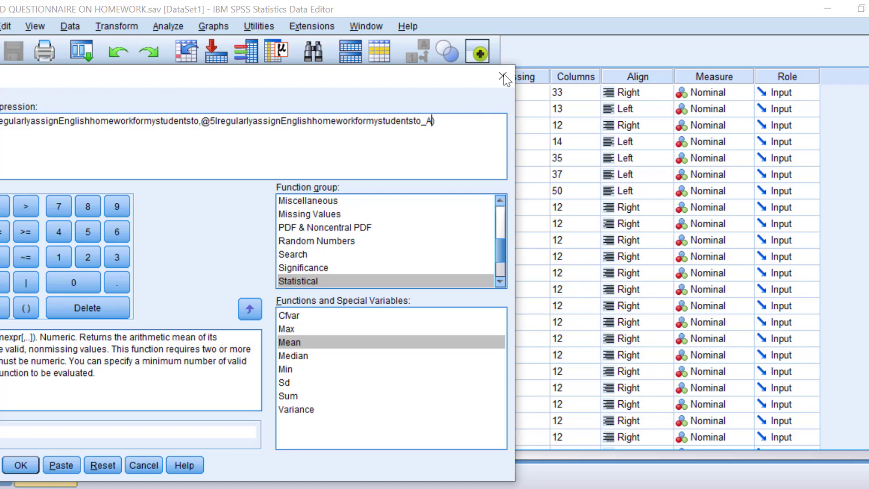
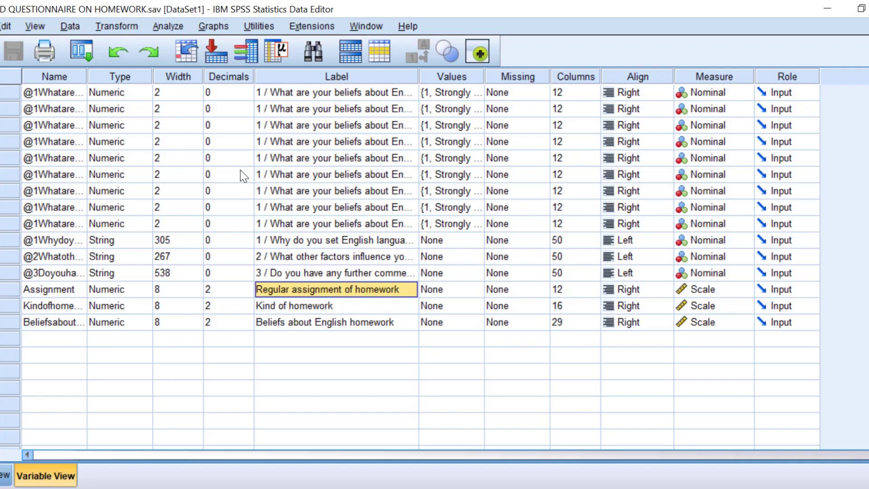
- Open Descriptives, reset it and add "Regular assignment of homework" as the only variable to analyze
{"action": "left_click", "coordinate": [170, 27]}
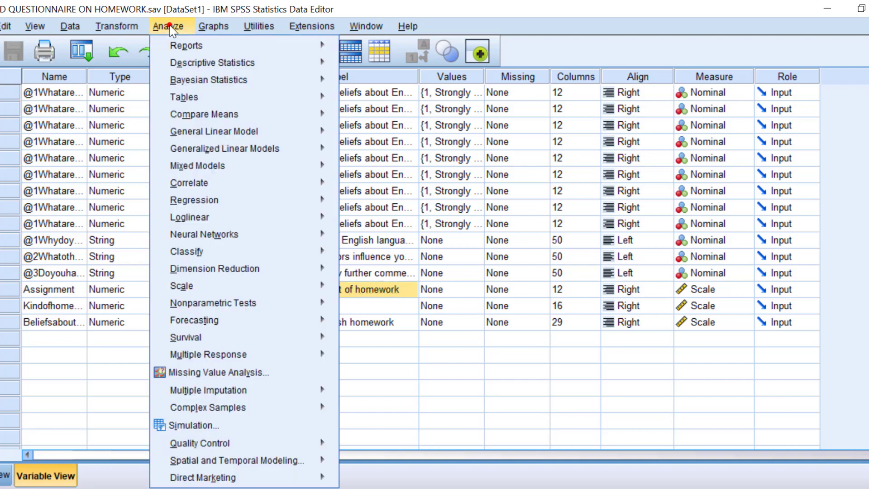
{"action": "mouse_move", "coordinate": [186, 66]}
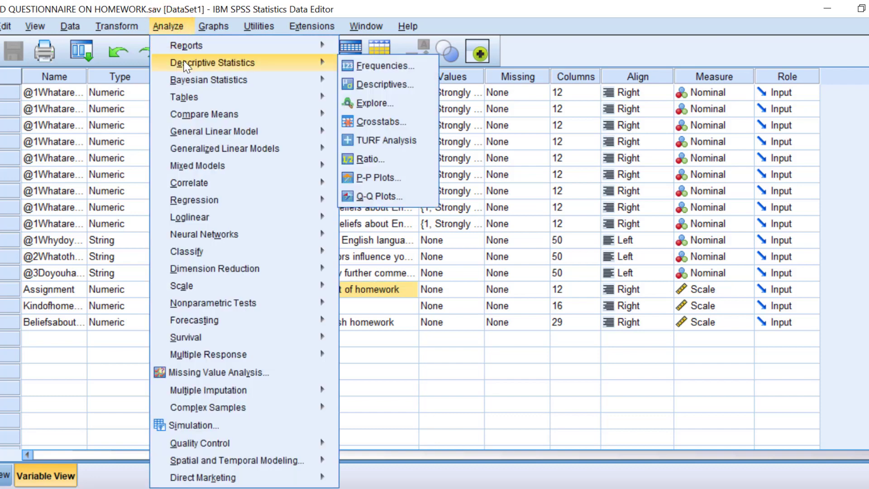
{"action": "left_click", "coordinate": [369, 80]}
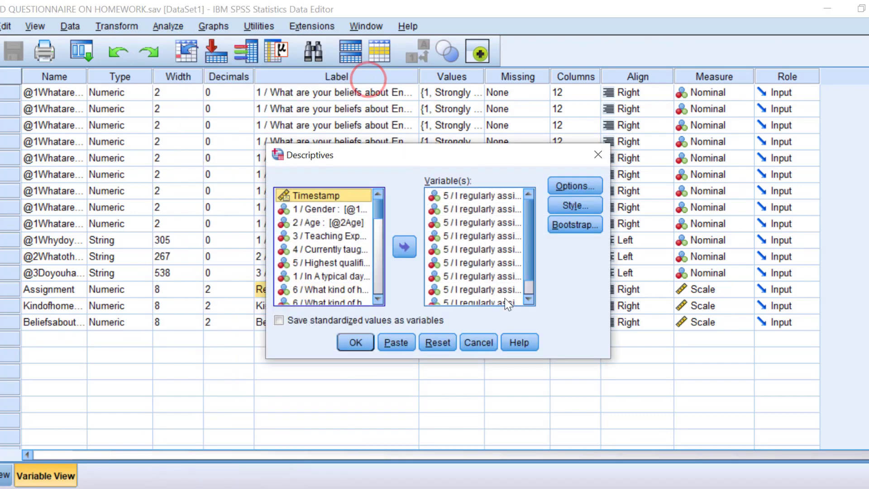
{"action": "left_click", "coordinate": [448, 346]}
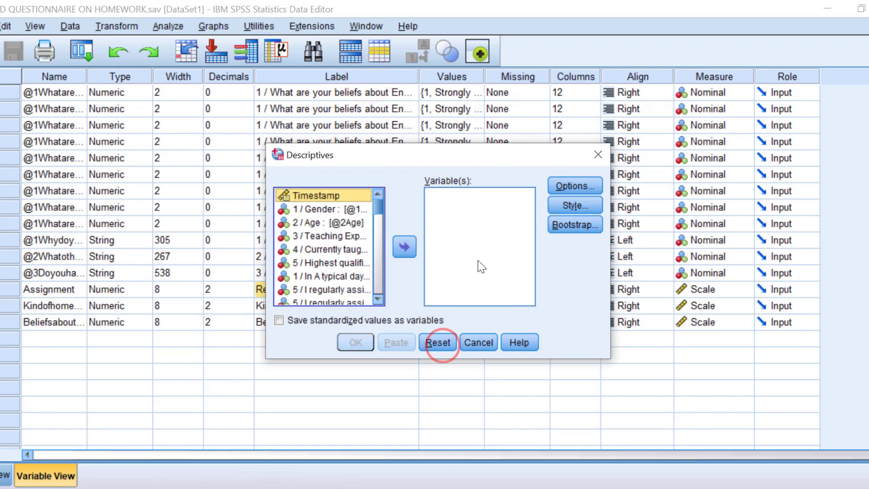
{"action": "left_click_drag", "start_coordinate": [377, 218], "coordinate": [373, 300]}
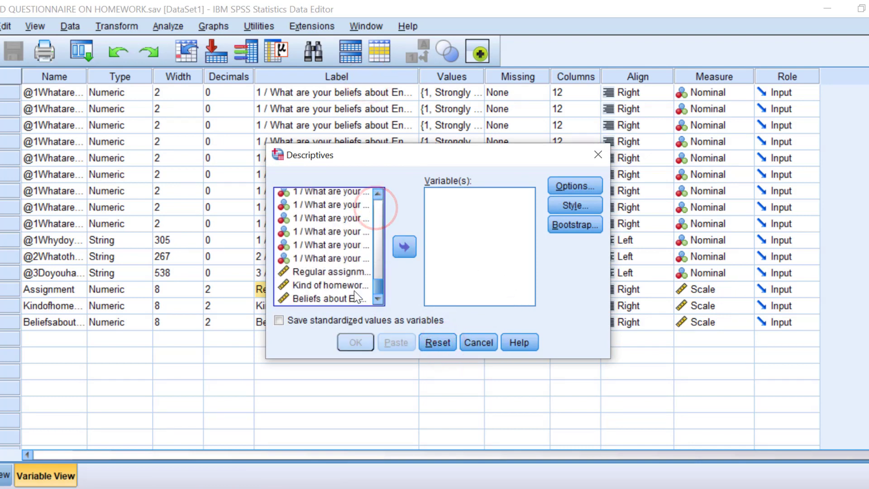
{"action": "left_click", "coordinate": [303, 271]}
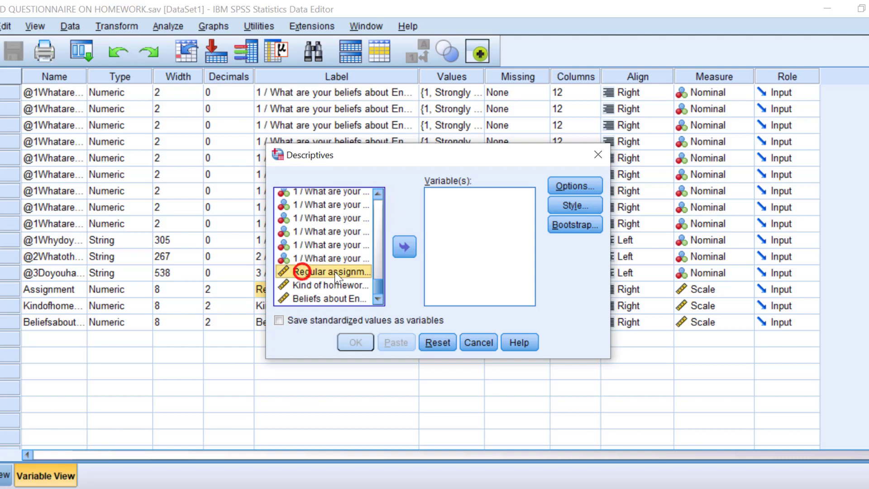
{"action": "left_click", "coordinate": [404, 247]}
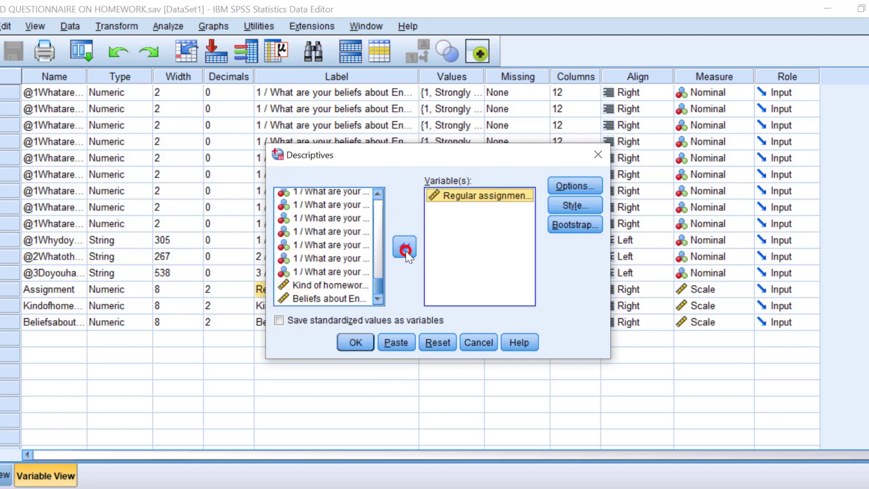
- Exclude Minimum and Maximum from the descriptives options, include Sum and Range, and run the analysis
{"action": "left_click", "coordinate": [574, 186]}
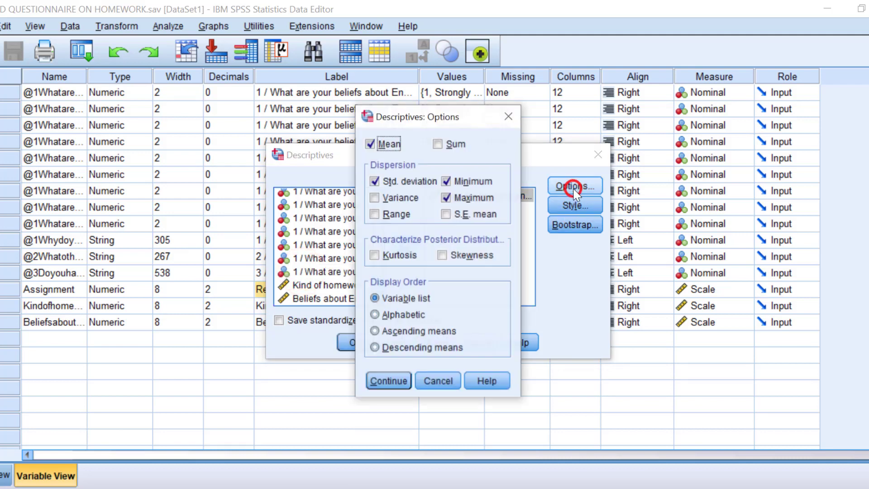
{"action": "left_click", "coordinate": [446, 181]}
{"action": "left_click", "coordinate": [446, 198]}
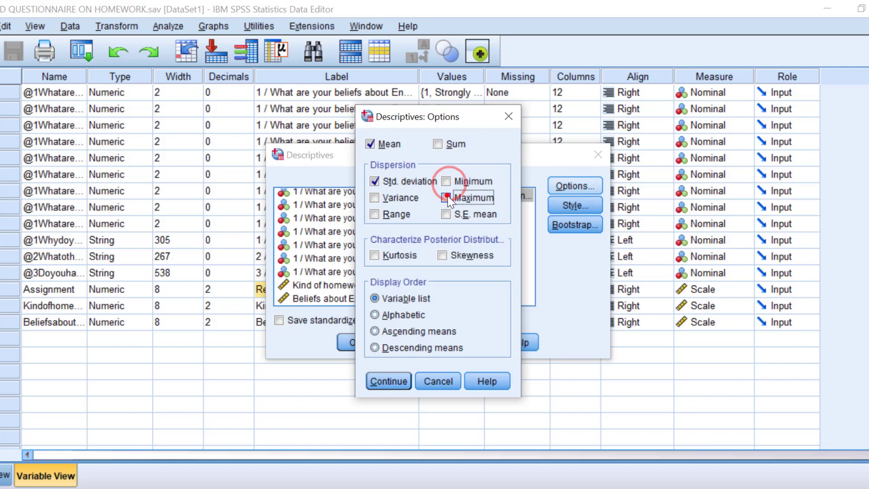
{"action": "left_click", "coordinate": [438, 144]}
{"action": "left_click", "coordinate": [375, 214]}
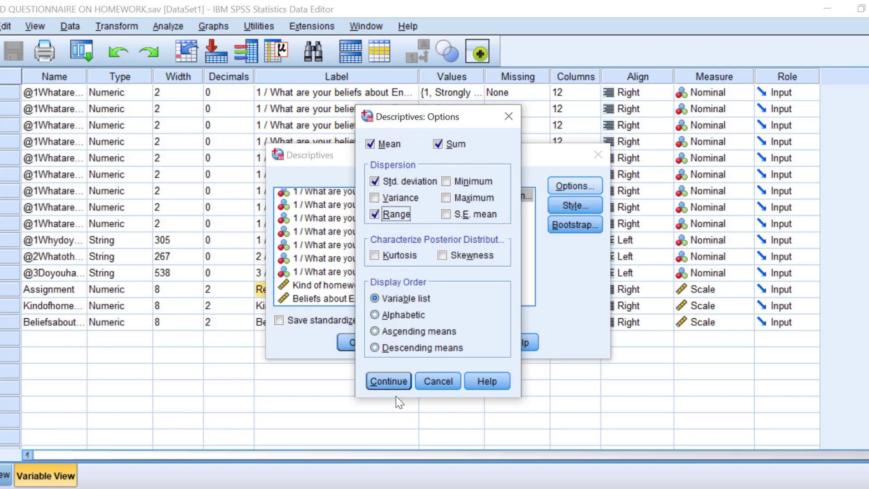
{"action": "left_click", "coordinate": [389, 384]}
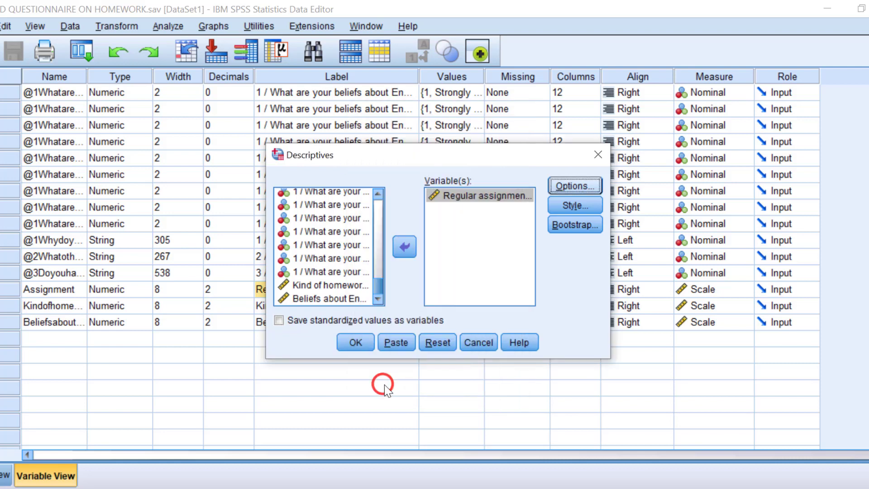
{"action": "left_click", "coordinate": [359, 343]}
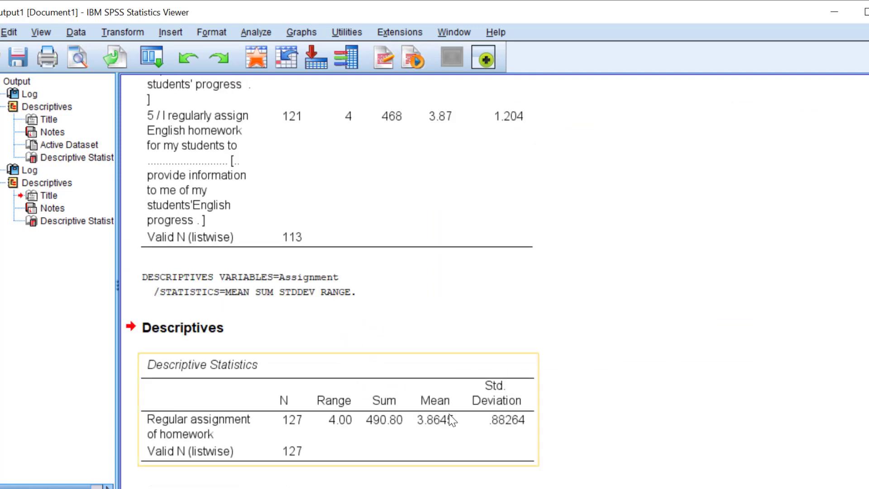
- Check the overall homework variable's output against the Google Sheets interval sheet and highlight the 5-point scale's Agree row through its upper limit
{"action": "left_click", "coordinate": [380, 468]}
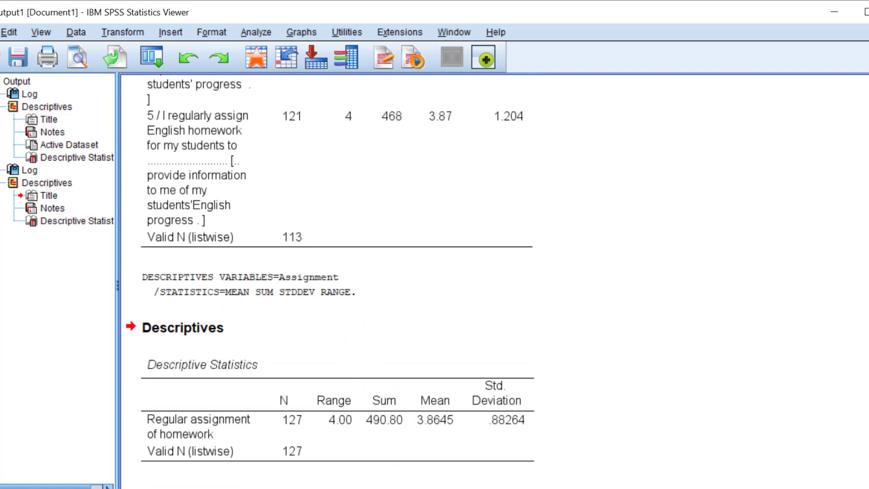
{"action": "key", "text": "alt+Tab"}
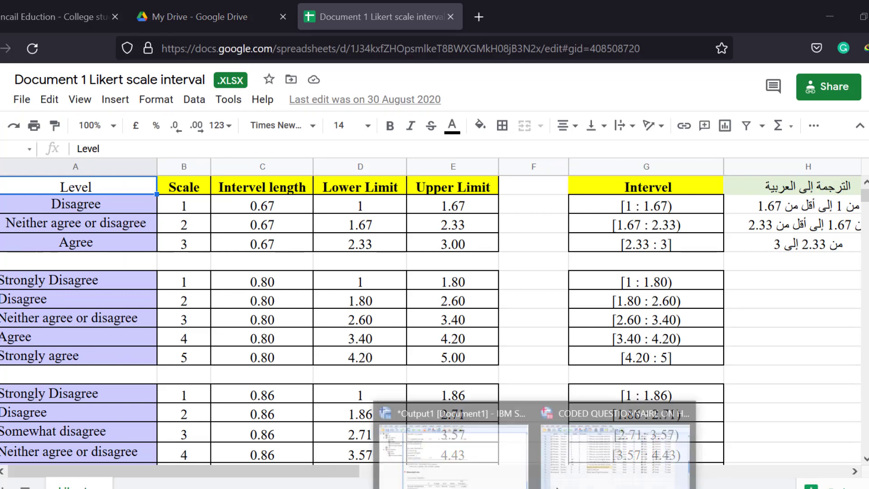
{"action": "left_click", "coordinate": [587, 473]}
{"action": "left_click", "coordinate": [476, 478]}
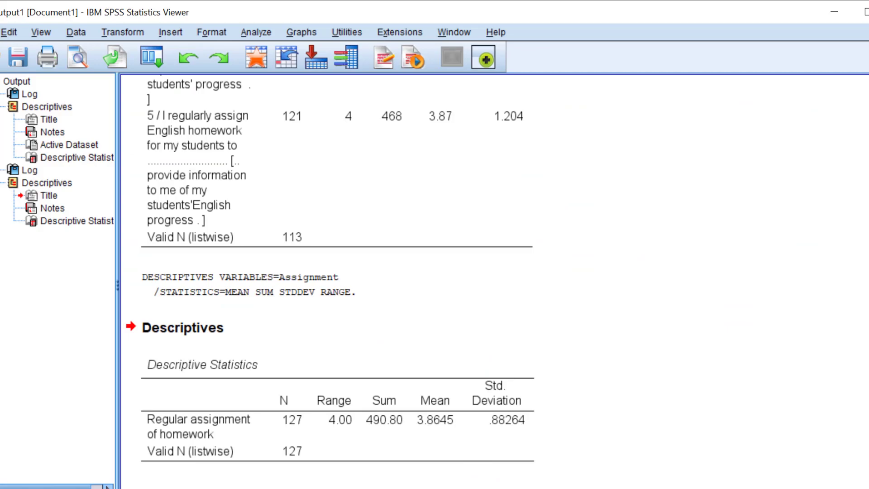
{"action": "key", "text": "alt+Tab"}
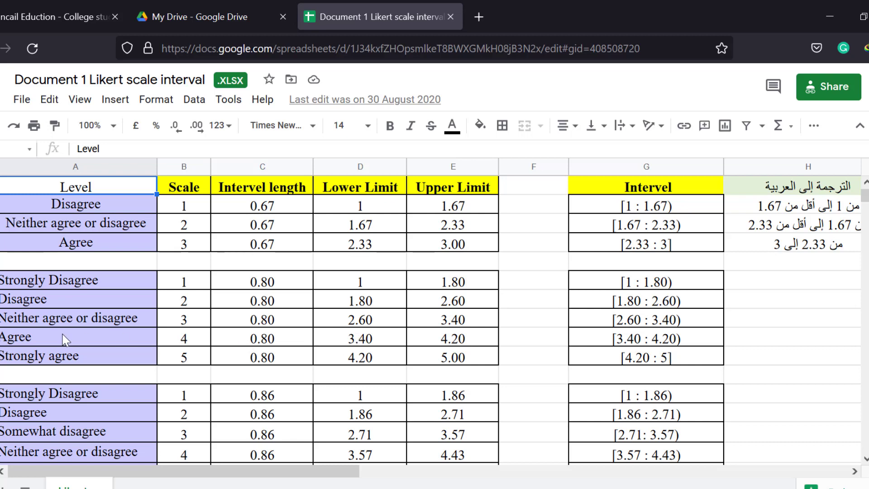
{"action": "left_click_drag", "start_coordinate": [35, 339], "coordinate": [446, 344]}
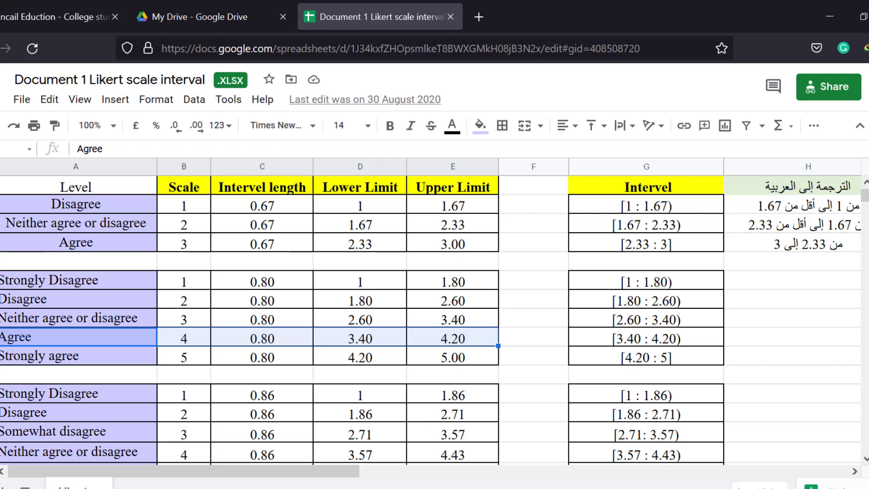
- Switch to the geography attitudes paper in Foxit PDF Editor and examine Table 1 on Likert scoring ranges with its surrounding text
{"action": "left_click", "coordinate": [435, 431]}
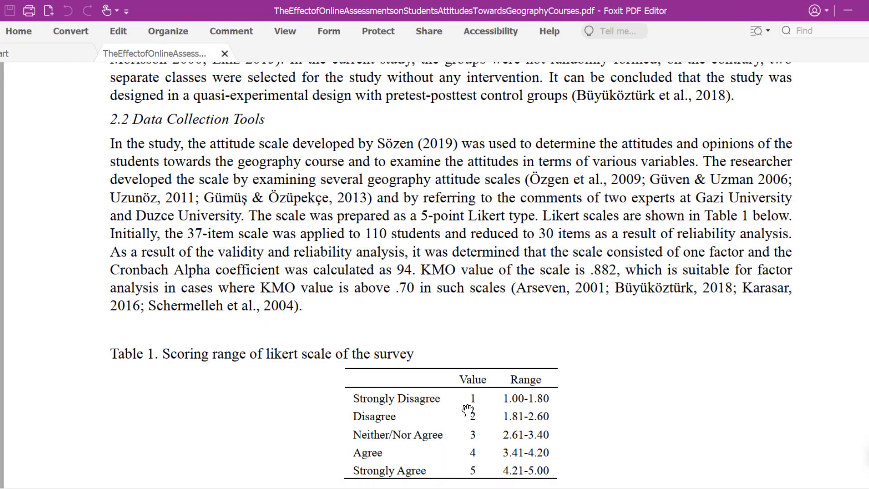
{"action": "scroll", "coordinate": [469, 407], "scroll_direction": "down", "scroll_amount": 1}
{"action": "left_click_drag", "start_coordinate": [517, 361], "coordinate": [539, 438]}
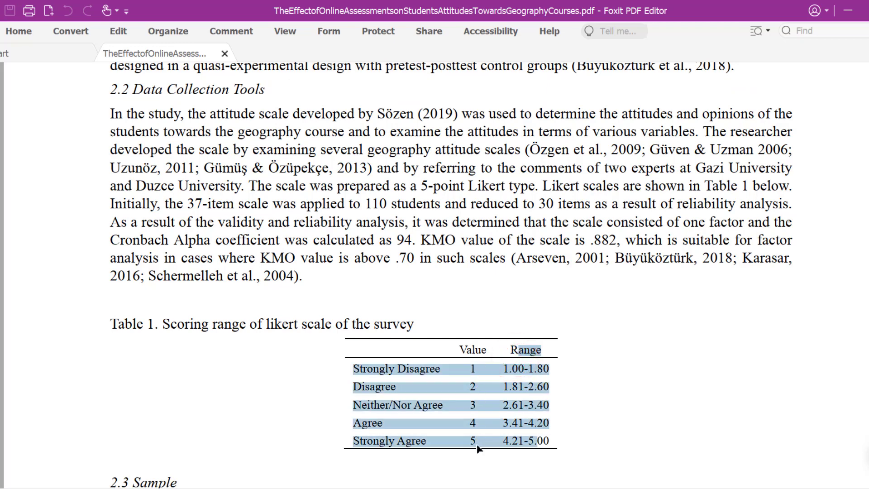
{"action": "scroll", "coordinate": [431, 398], "scroll_direction": "down", "scroll_amount": 1}
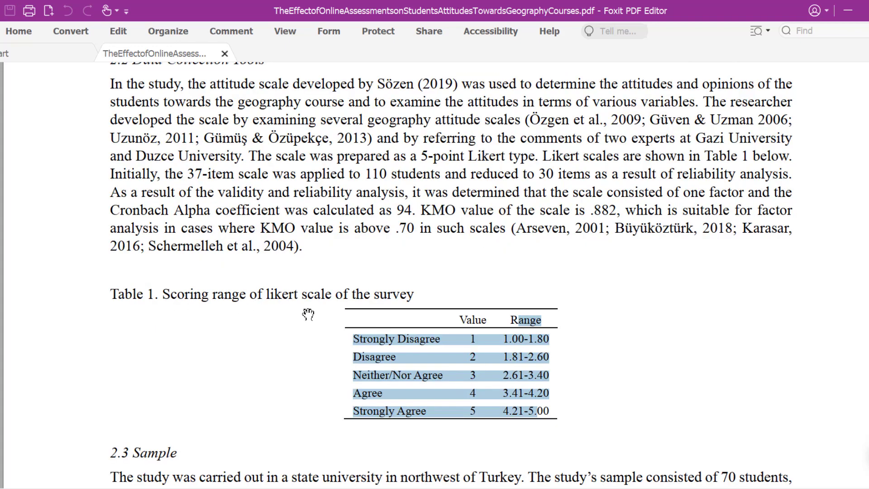
{"action": "scroll", "coordinate": [400, 301], "scroll_direction": "up", "scroll_amount": 3}
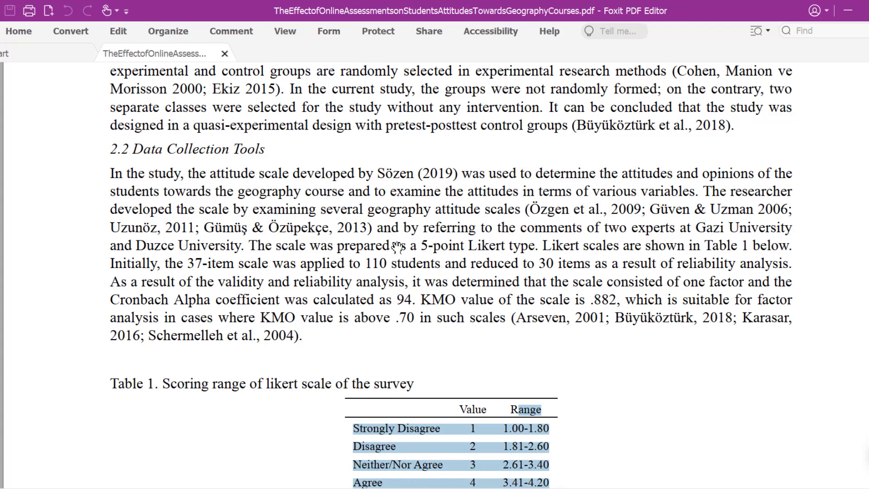
{"action": "scroll", "coordinate": [332, 271], "scroll_direction": "down", "scroll_amount": 2}
{"action": "scroll", "coordinate": [480, 285], "scroll_direction": "down", "scroll_amount": 2}
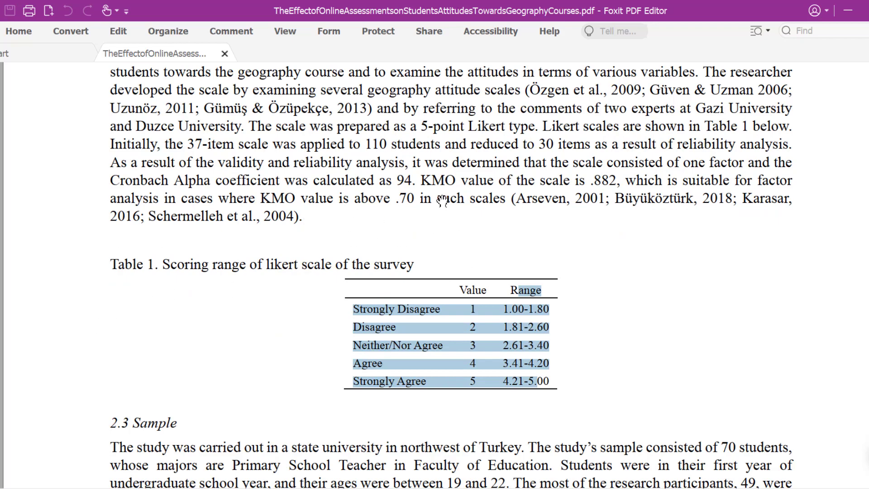
{"action": "scroll", "coordinate": [453, 228], "scroll_direction": "down", "scroll_amount": 2}
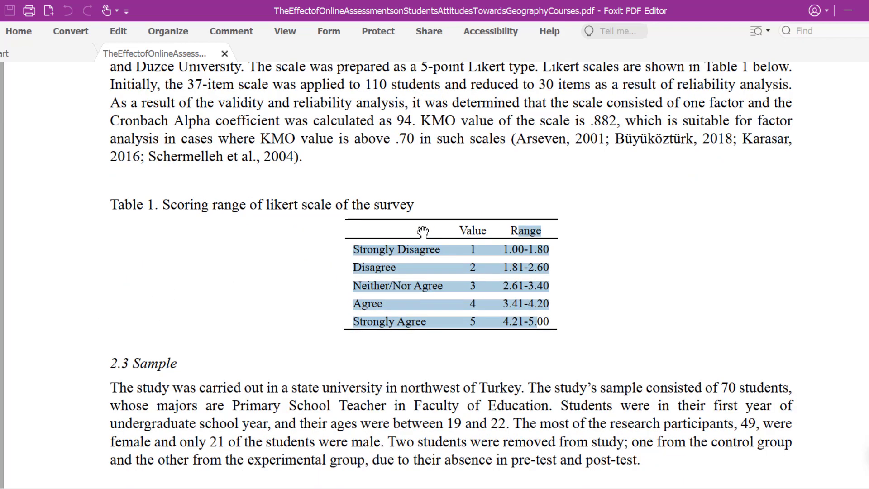
{"action": "scroll", "coordinate": [407, 236], "scroll_direction": "down", "scroll_amount": 2}
{"action": "scroll", "coordinate": [297, 255], "scroll_direction": "down", "scroll_amount": 1}
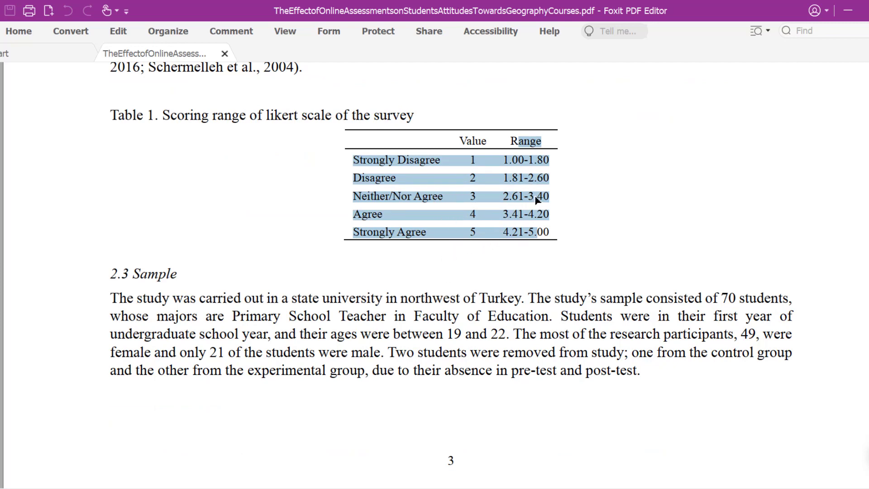
{"action": "left_click", "coordinate": [583, 229]}
{"action": "scroll", "coordinate": [583, 227], "scroll_direction": "up", "scroll_amount": 2}
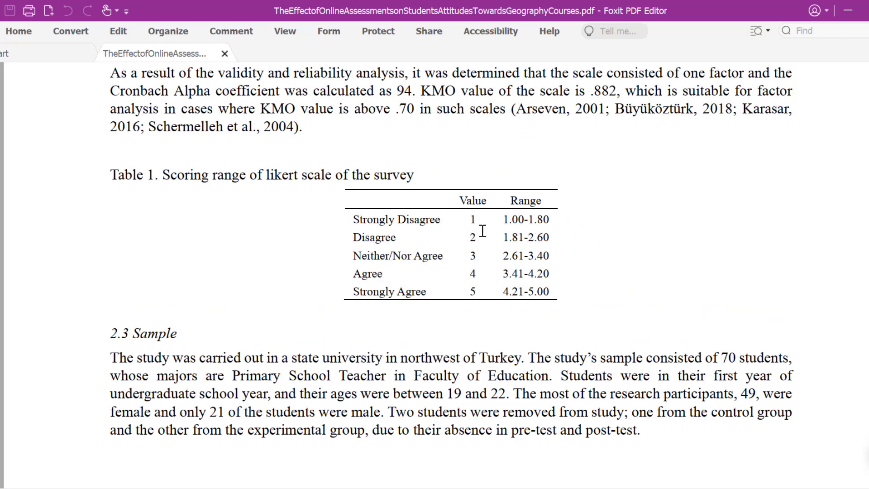
{"action": "scroll", "coordinate": [484, 232], "scroll_direction": "up", "scroll_amount": 1}
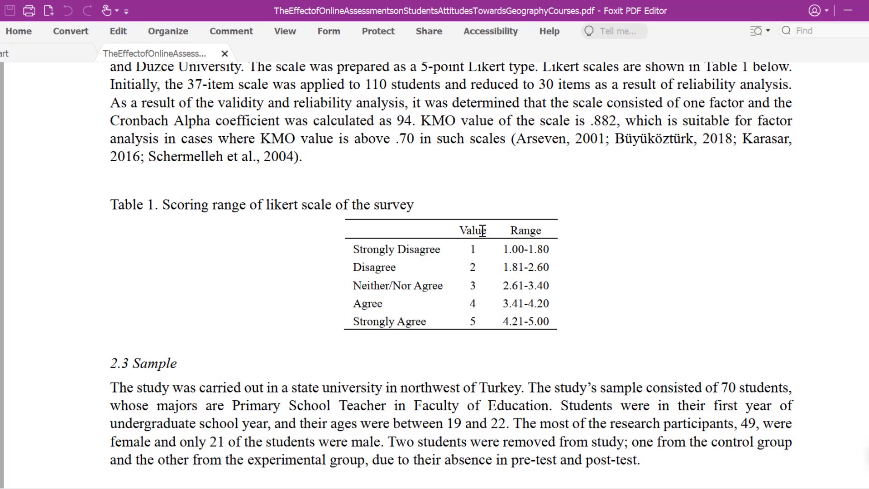